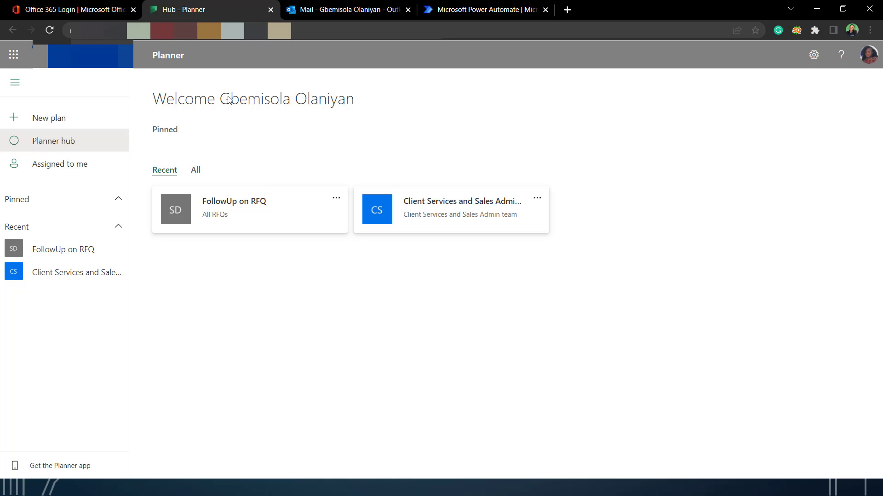
- Create a new Planner plan named AloTimeys RFQs
{"action": "left_click", "coordinate": [35, 119]}
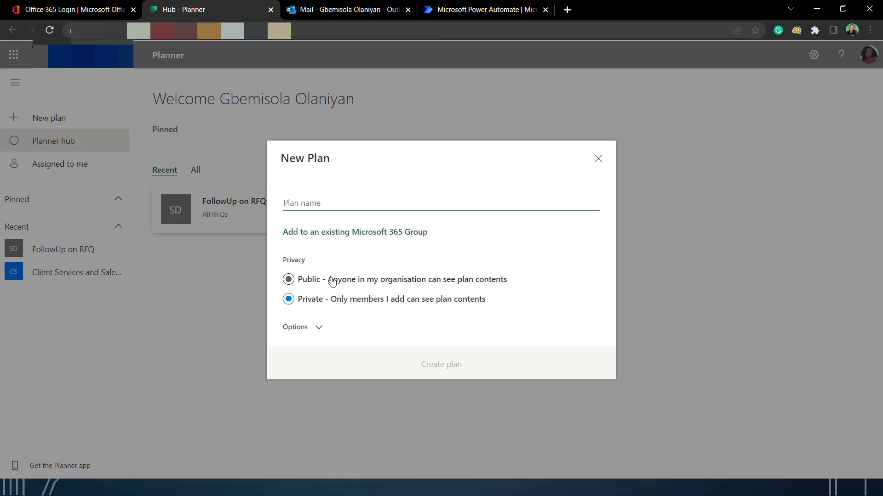
{"action": "type", "text": "AloTimets"}
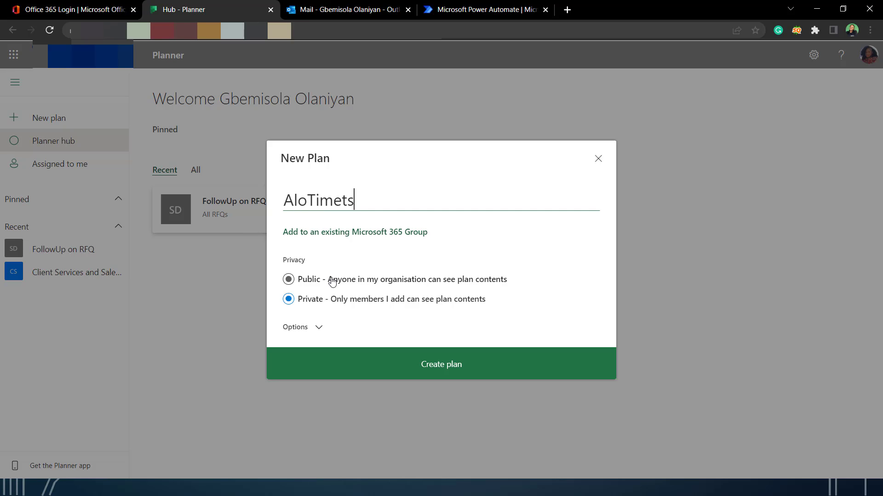
{"action": "key", "text": "BackSpace"}
{"action": "key", "text": "BackSpace"}
{"action": "type", "text": "ys RFQs"}
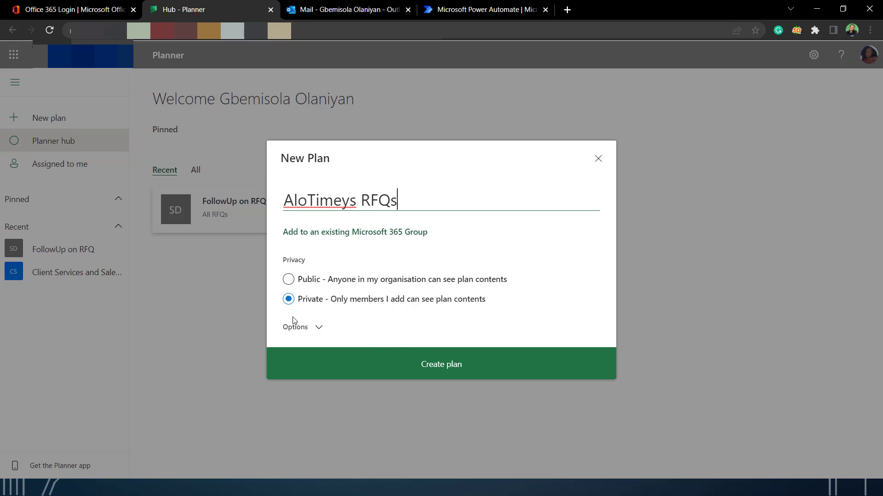
{"action": "left_click", "coordinate": [395, 368]}
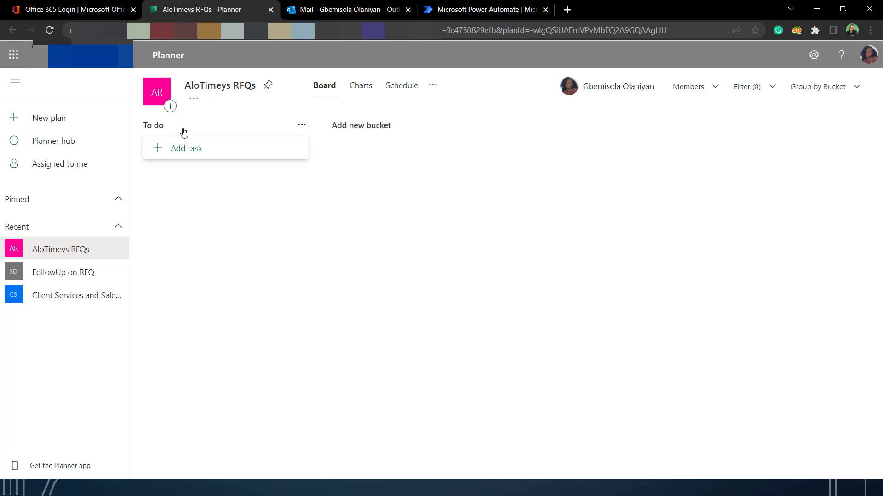
- Rename the To do bucket to Solidworks RFQs and add a Python RFQs bucket
{"action": "left_click", "coordinate": [151, 129]}
{"action": "left_click_drag", "start_coordinate": [151, 126], "coordinate": [141, 126]}
{"action": "type", "text": "Solidworks RF"}
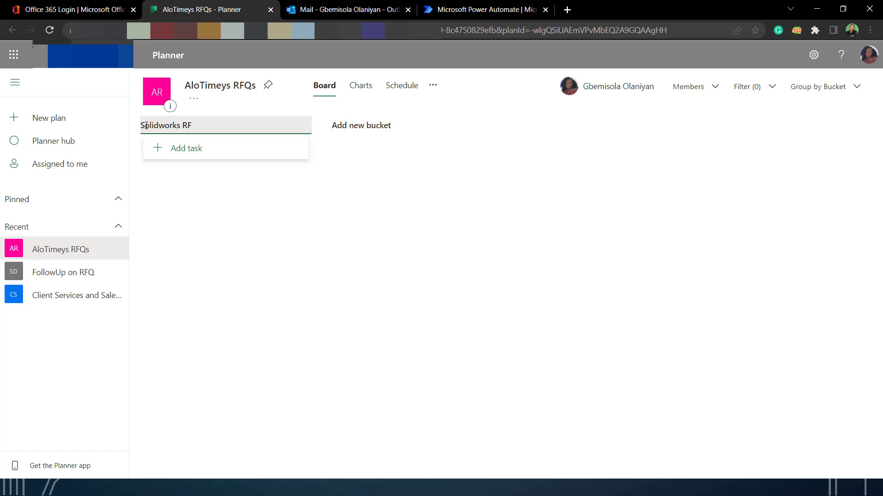
{"action": "type", "text": "Qs"}
{"action": "key", "text": "Return"}
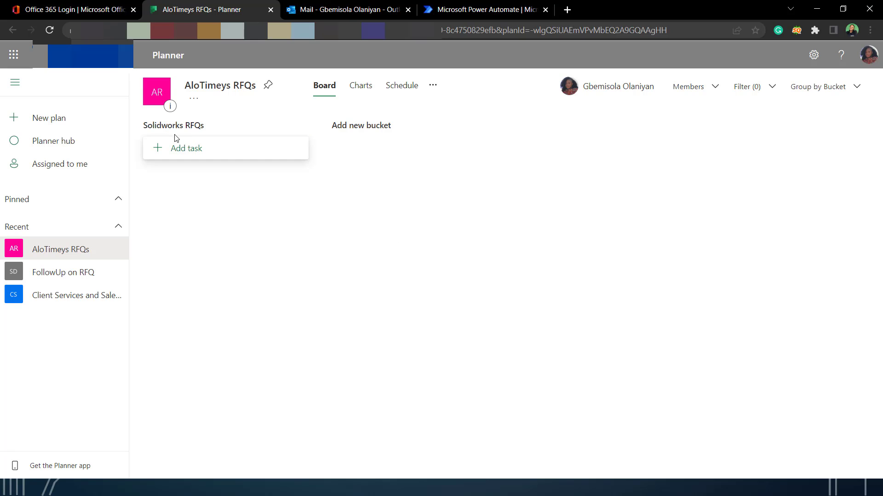
{"action": "left_click", "coordinate": [337, 128]}
{"action": "type", "text": "Python RFS"}
{"action": "key", "text": "BackSpace"}
{"action": "type", "text": "Qs"}
{"action": "key", "text": "Return"}
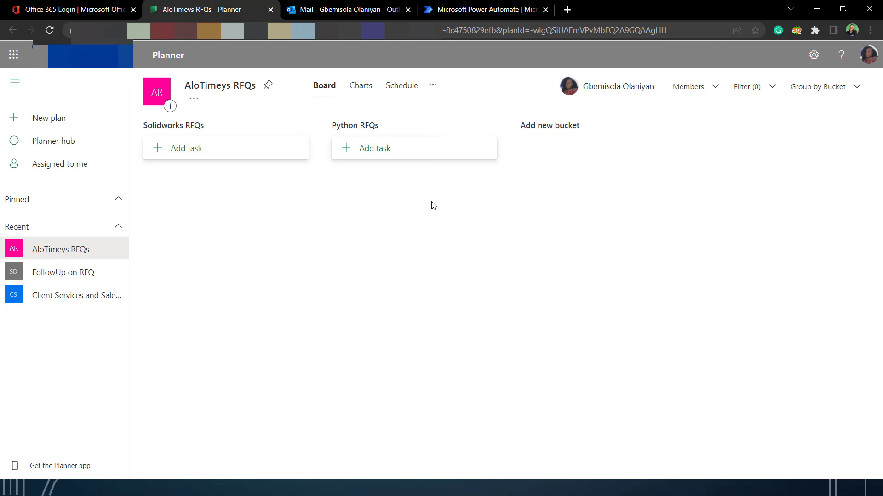
{"action": "left_click", "coordinate": [494, 2]}
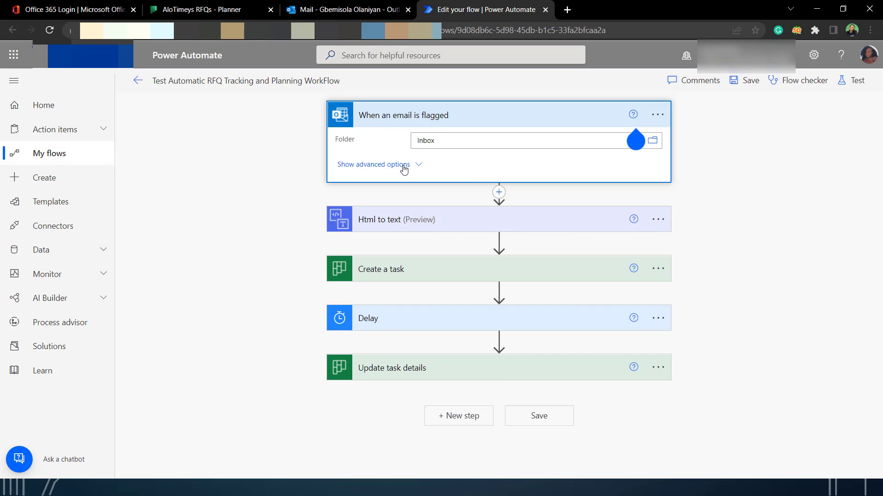
- Change the flagged-email trigger's Subject Filter from cable tray to Solidworks
{"action": "left_click", "coordinate": [402, 166]}
{"action": "left_click", "coordinate": [438, 323]}
{"action": "key", "text": "ctrl+a"}
{"action": "type", "text": "sole"}
{"action": "key", "text": "BackSpace"}
{"action": "type", "text": "idworks"}
{"action": "left_click", "coordinate": [766, 287]}
{"action": "left_click", "coordinate": [377, 346]}
{"action": "left_click", "coordinate": [367, 279]}
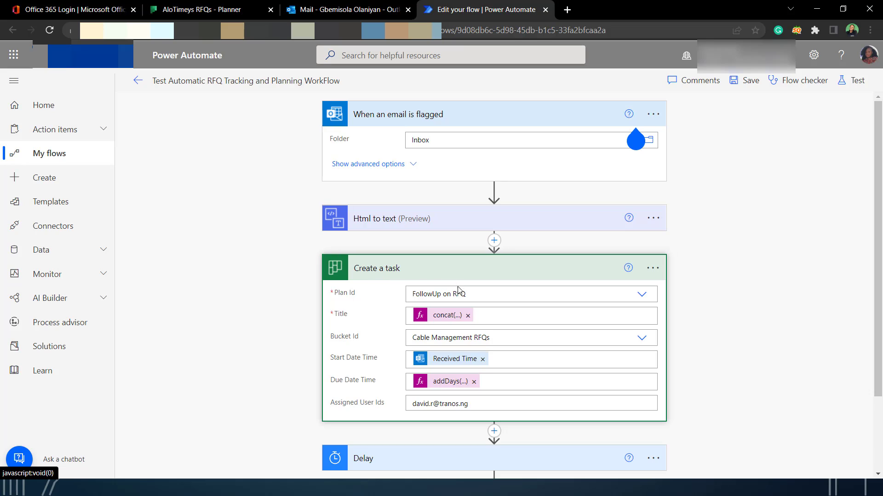
- Set Create a task's Plan Id to AloTimeys RFQs and Bucket Id to Solidworks RFQs
{"action": "left_click", "coordinate": [642, 296]}
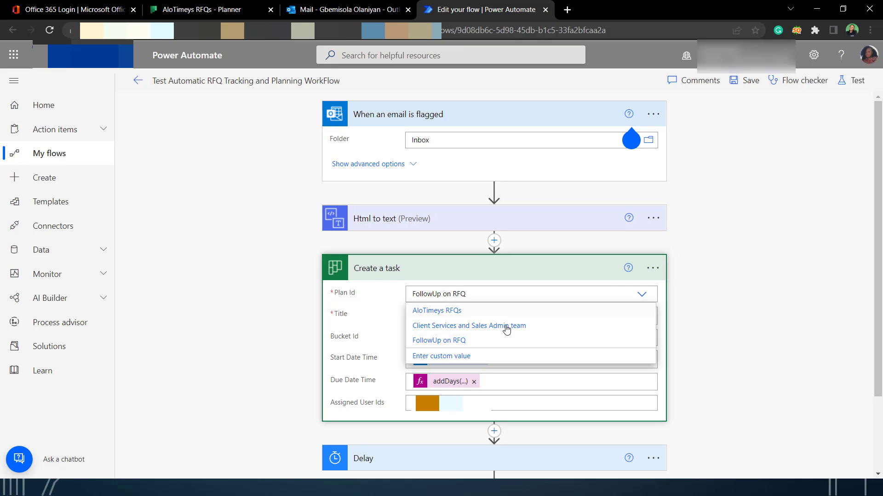
{"action": "left_click", "coordinate": [467, 312]}
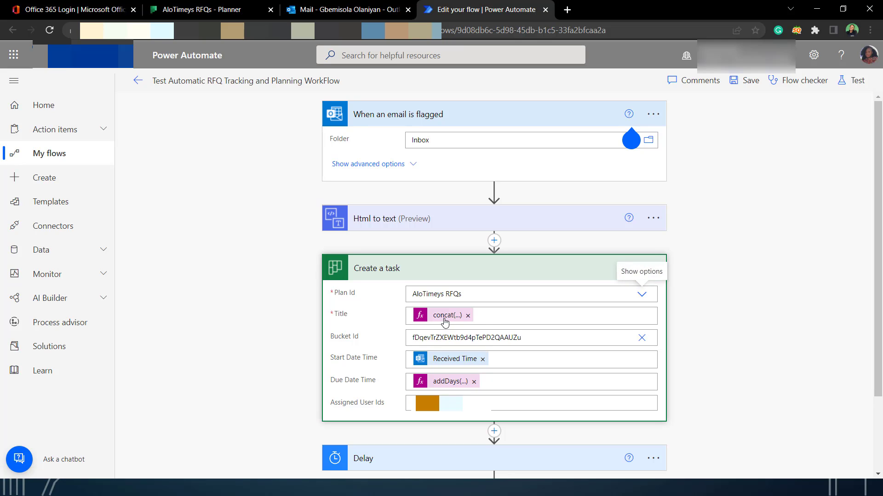
{"action": "left_click", "coordinate": [641, 338]}
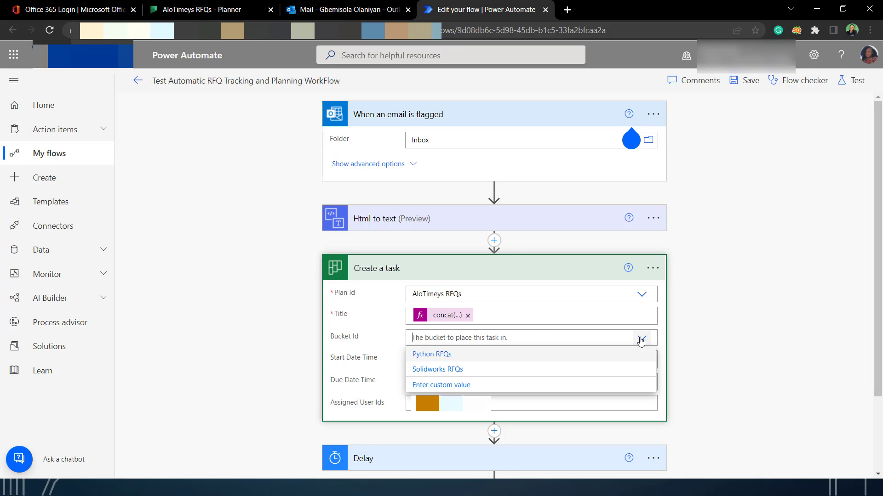
{"action": "left_click", "coordinate": [422, 369]}
- Review the task's assignee and the due date's addDays expression without changing them
{"action": "scroll", "coordinate": [386, 394], "scroll_direction": "down", "scroll_amount": 3}
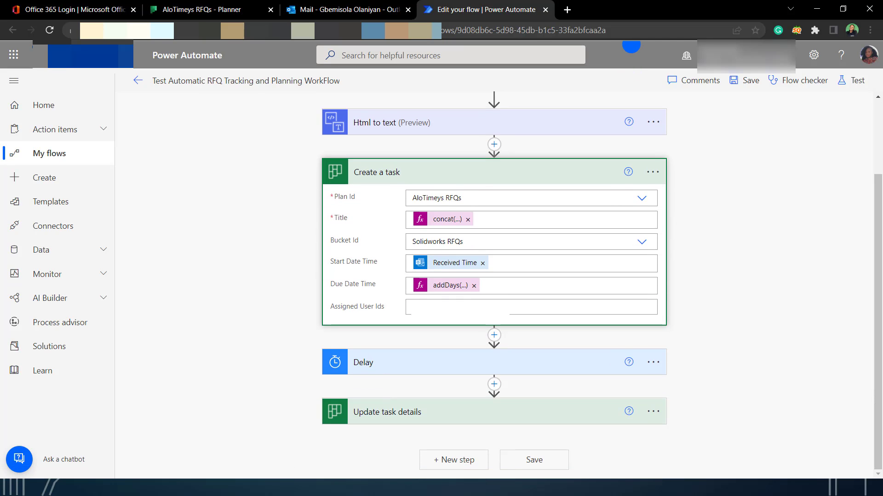
{"action": "left_click", "coordinate": [460, 307]}
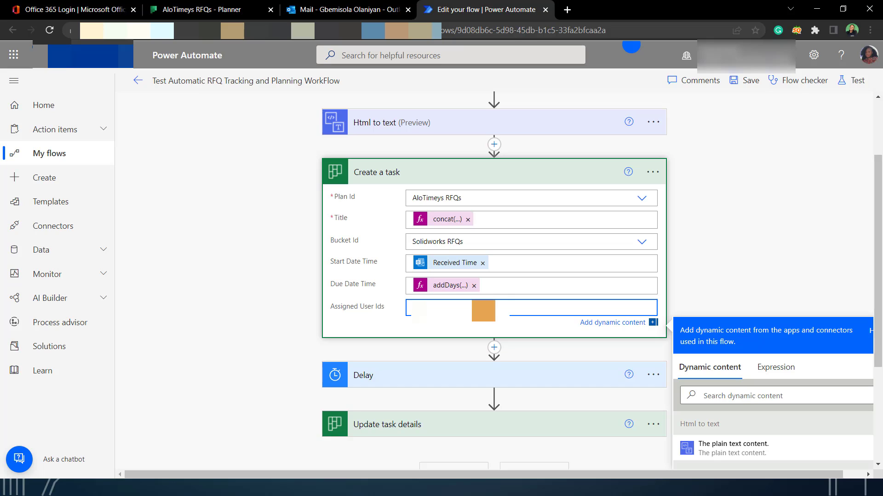
{"action": "left_click", "coordinate": [298, 307]}
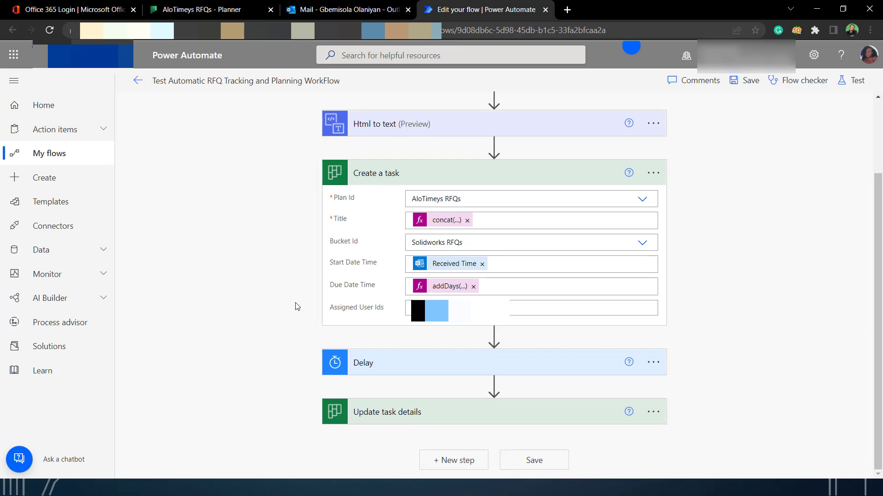
{"action": "left_click", "coordinate": [445, 290]}
{"action": "left_click", "coordinate": [445, 287]}
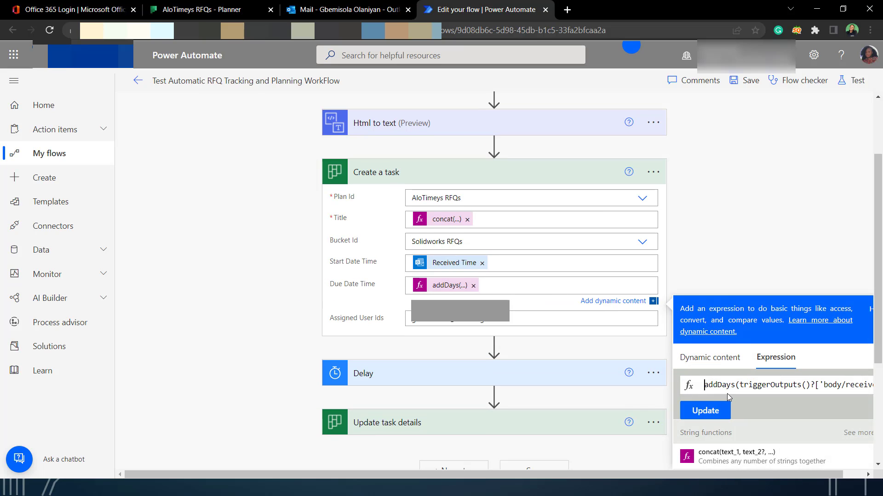
{"action": "left_click", "coordinate": [738, 223]}
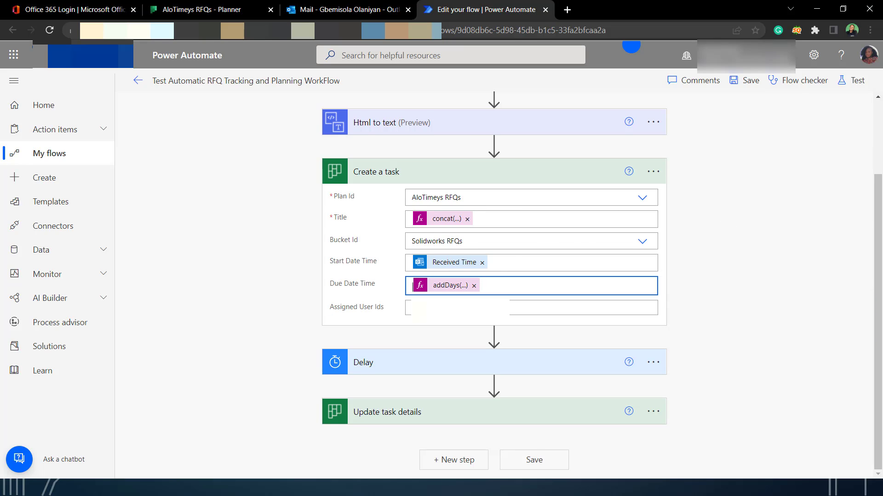
{"action": "left_click", "coordinate": [309, 298]}
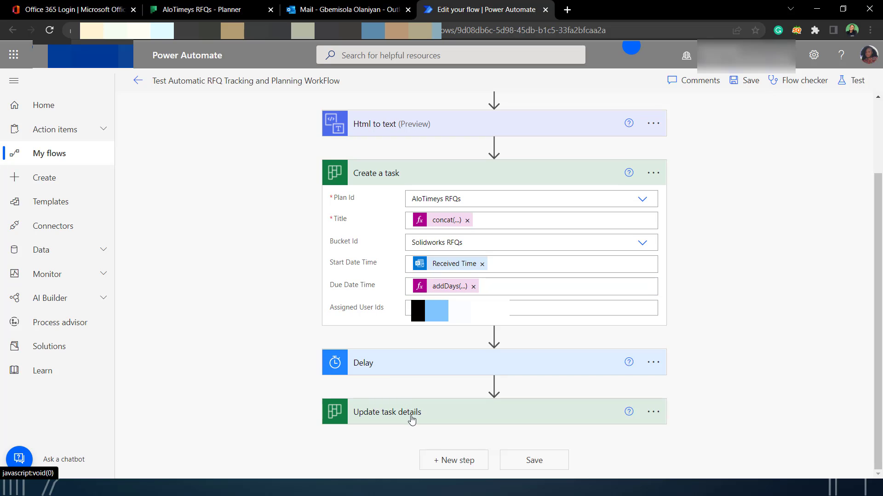
- In Update task details, retitle checklist items 1 and 2 to Acknowledge Email Receipt and Prepare Quotation
{"action": "left_click", "coordinate": [412, 414]}
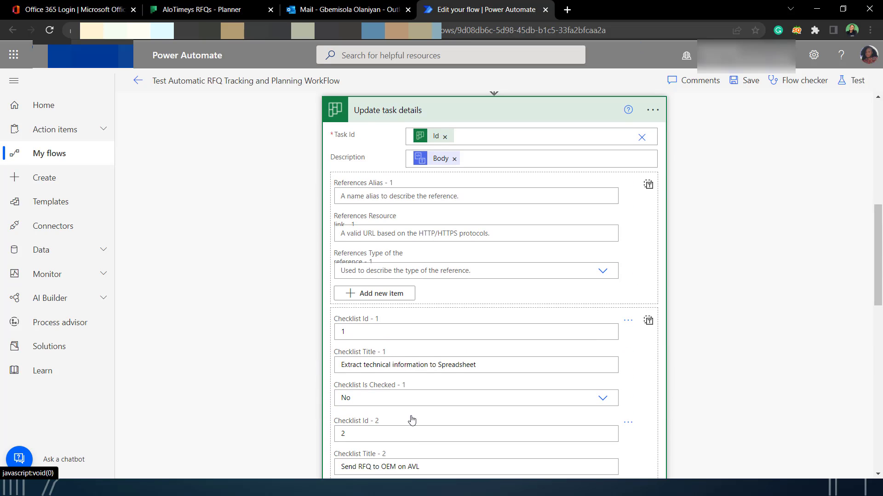
{"action": "left_click", "coordinate": [477, 360]}
{"action": "key", "text": "ctrl+a"}
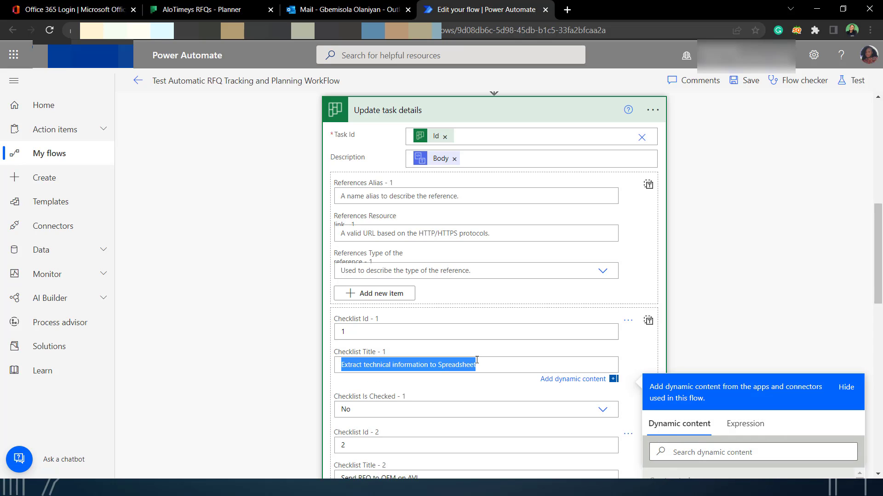
{"action": "type", "text": "A"}
{"action": "type", "text": "cknow"}
{"action": "type", "text": "ledge"}
{"action": "type", "text": " R"}
{"action": "type", "text": "Email Req"}
{"action": "type", "text": "eipt"}
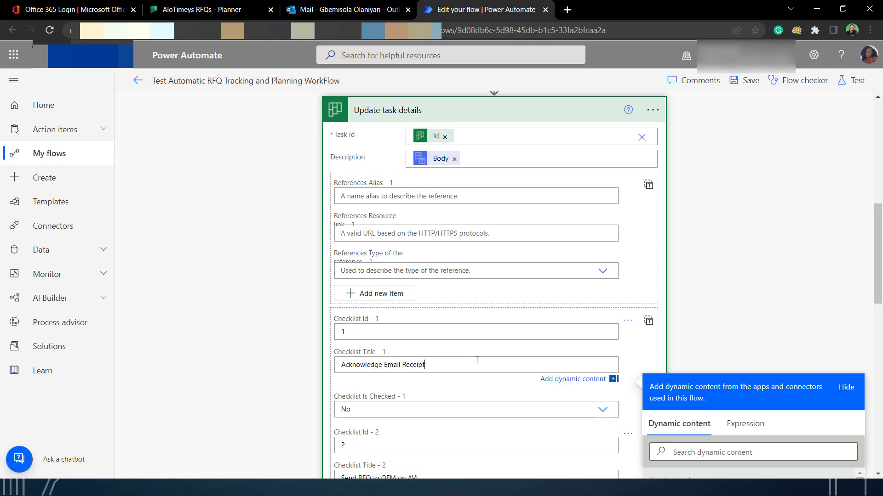
{"action": "scroll", "coordinate": [406, 442], "scroll_direction": "down", "scroll_amount": 3}
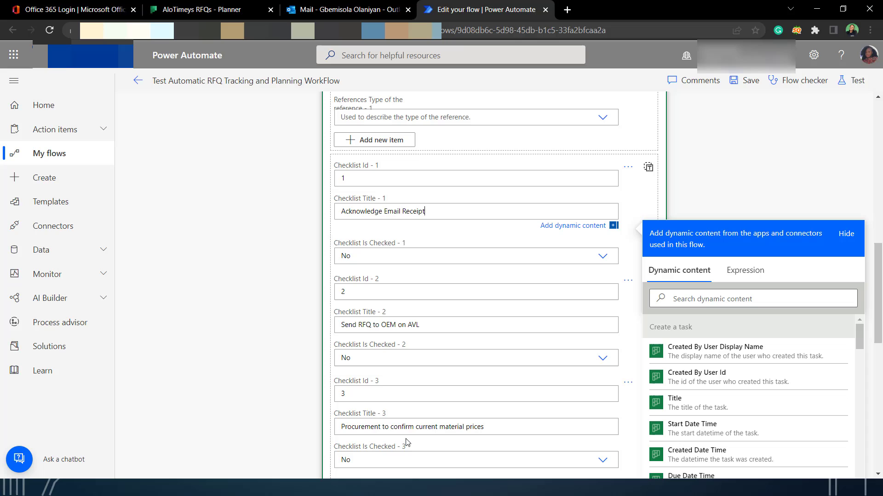
{"action": "left_click", "coordinate": [432, 321]}
{"action": "key", "text": "ctrl+a"}
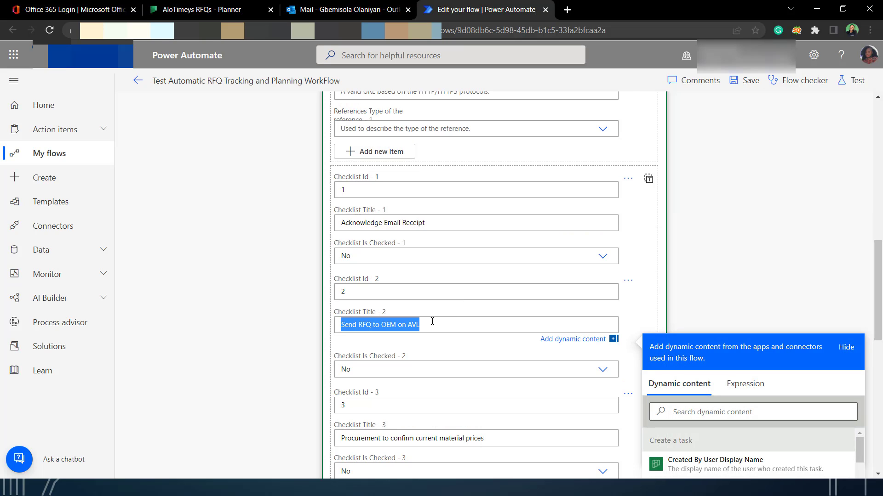
{"action": "type", "text": "Prepare Quotation"}
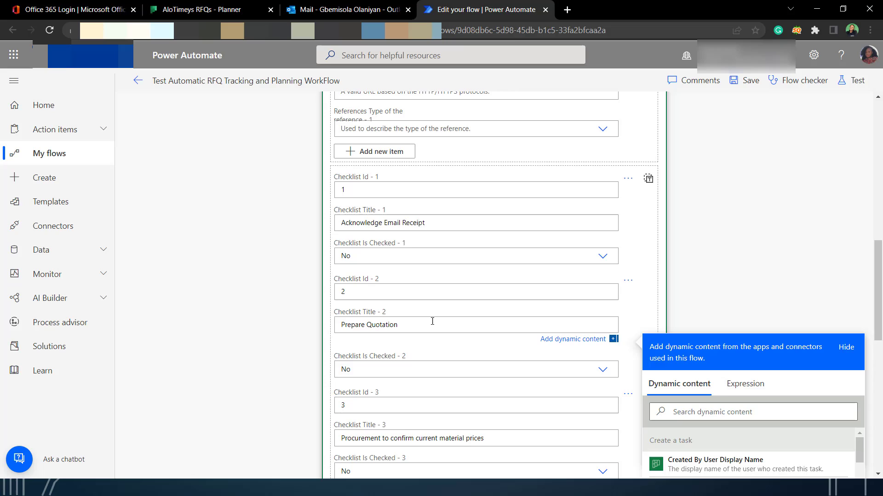
- Retitle the third checklist item to Send Quotation to client
{"action": "scroll", "coordinate": [432, 322], "scroll_direction": "down", "scroll_amount": 3}
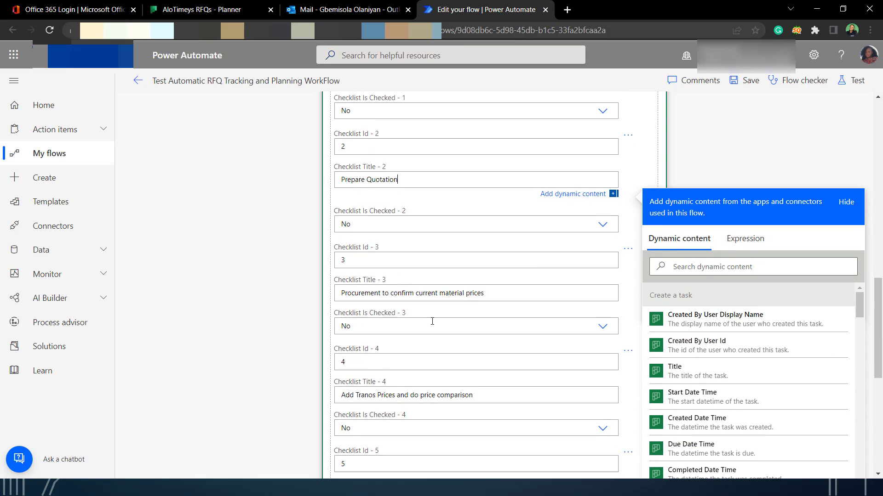
{"action": "double_click", "coordinate": [410, 298]}
{"action": "triple_click", "coordinate": [410, 298]}
{"action": "type", "text": "Send"}
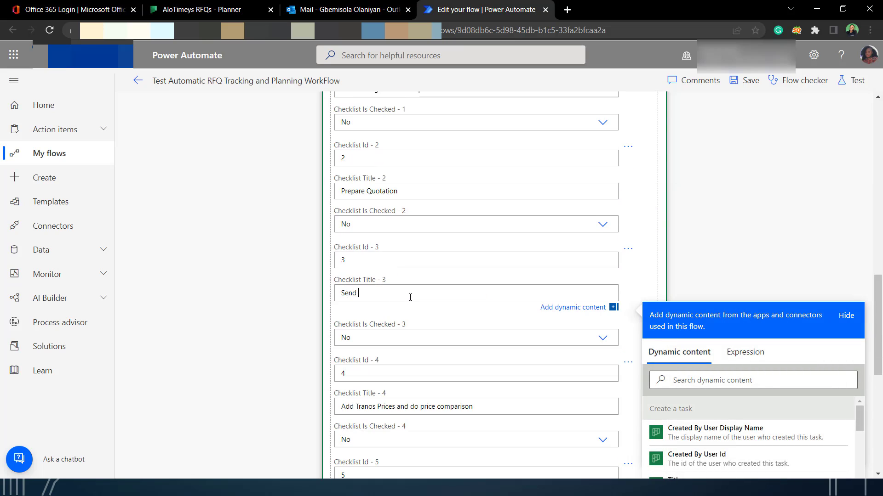
{"action": "type", "text": " Quotation to client"}
- Delete checklist items 4 through 7 and save the flow
{"action": "left_click", "coordinate": [628, 362]}
{"action": "left_click", "coordinate": [631, 372]}
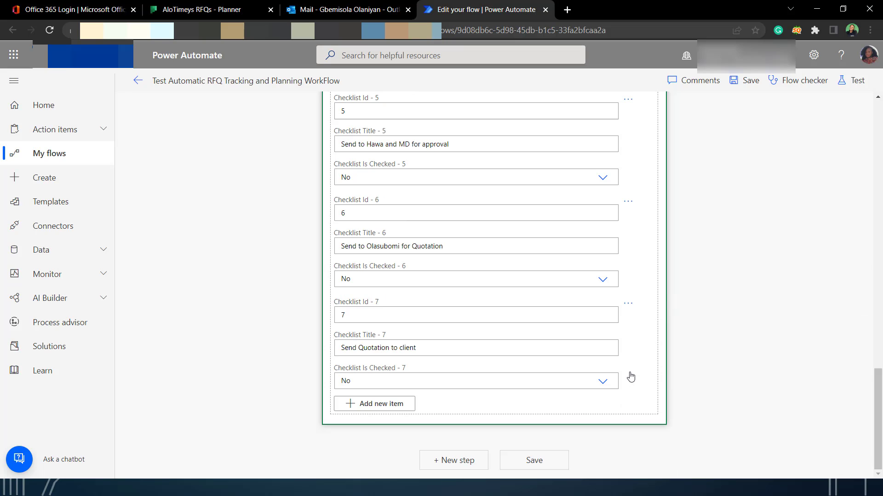
{"action": "left_click", "coordinate": [629, 304]}
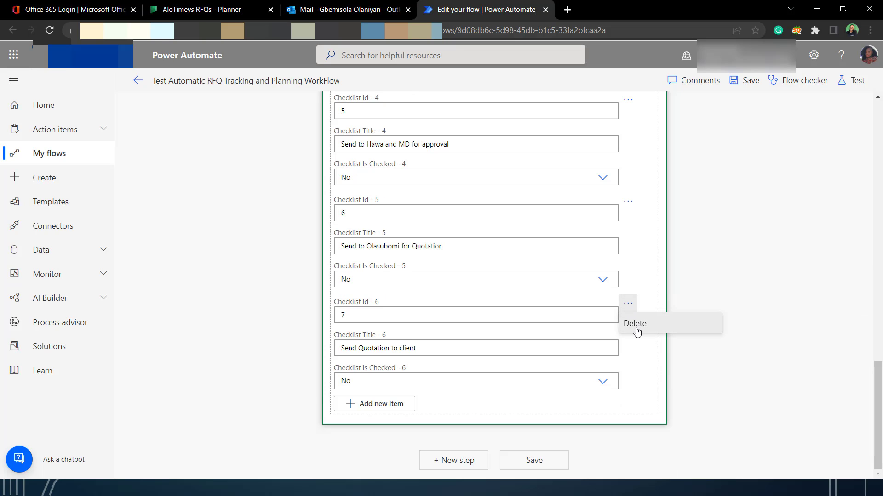
{"action": "left_click", "coordinate": [636, 329]}
{"action": "left_click", "coordinate": [635, 309]}
{"action": "left_click", "coordinate": [635, 323]}
{"action": "left_click", "coordinate": [629, 309]}
{"action": "left_click", "coordinate": [635, 323]}
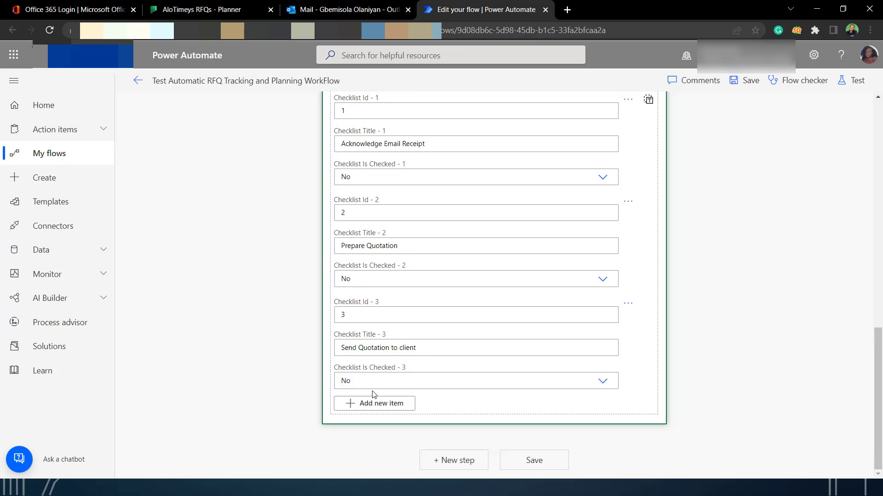
{"action": "left_click", "coordinate": [521, 460]}
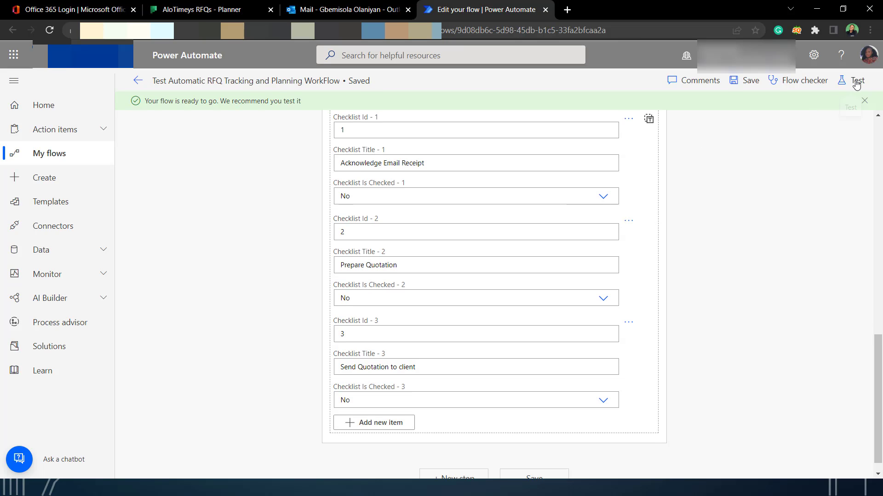
- Start a manual test run of the flow and bring up the Outlook inbox
{"action": "left_click", "coordinate": [856, 82]}
{"action": "left_click", "coordinate": [754, 119]}
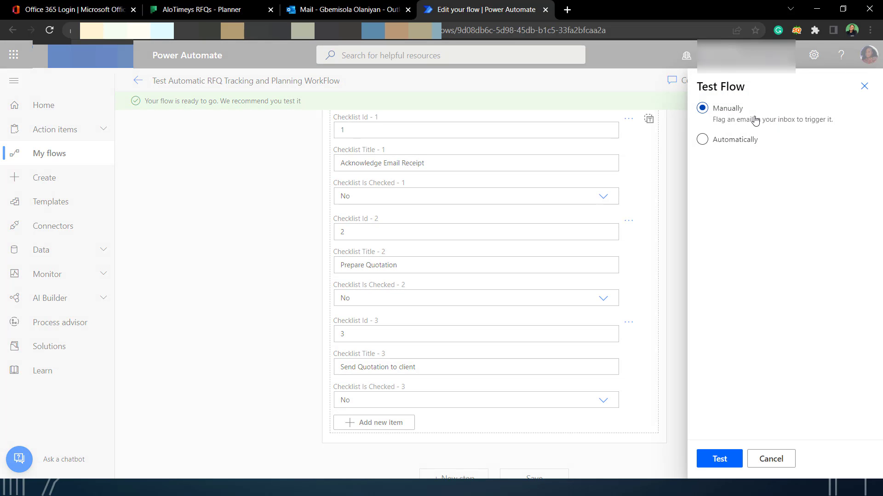
{"action": "left_click", "coordinate": [704, 457]}
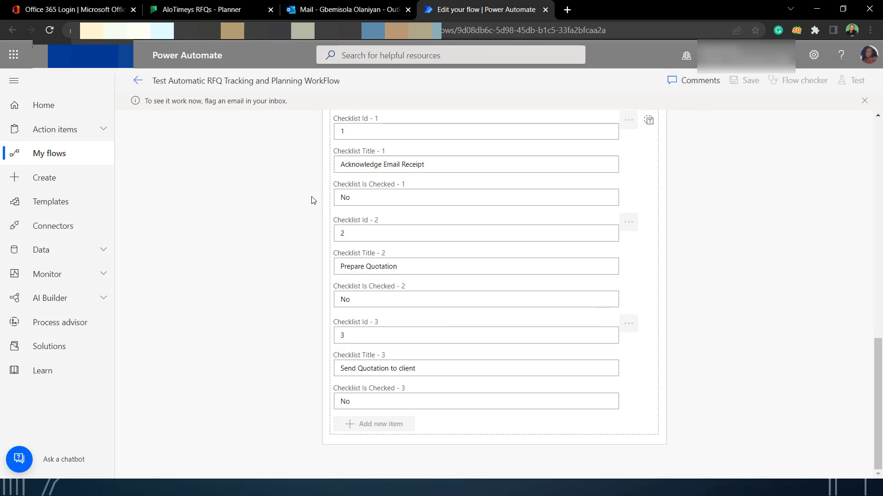
{"action": "left_click", "coordinate": [349, 9]}
- Flag the How can I learn Solidworks? email, checking the run history until the task appears in Planner
{"action": "left_click", "coordinate": [178, 208]}
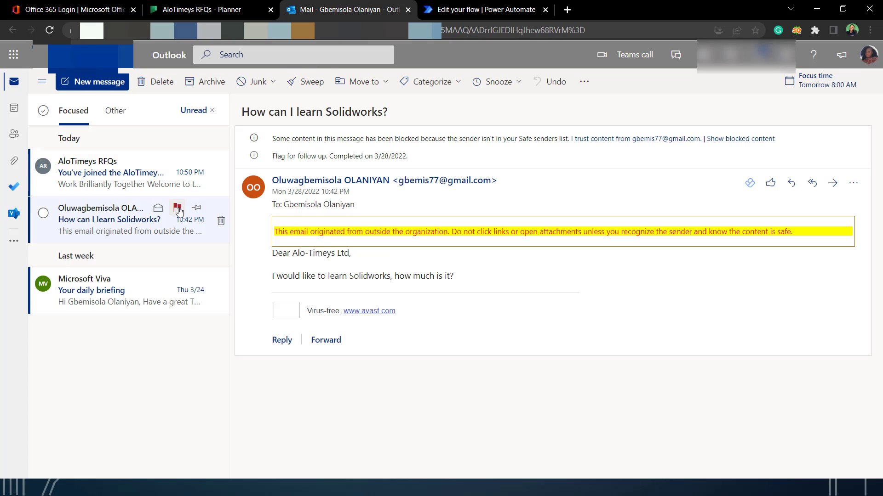
{"action": "left_click", "coordinate": [205, 5]}
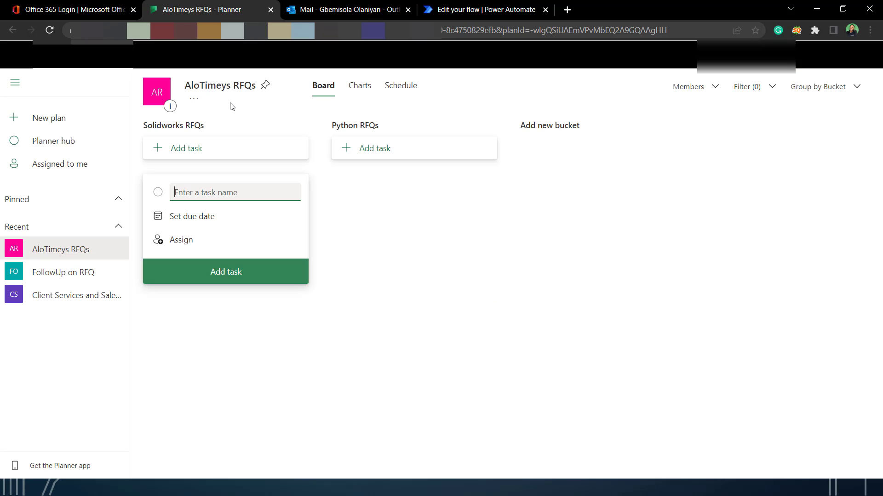
{"action": "left_click", "coordinate": [433, 3]}
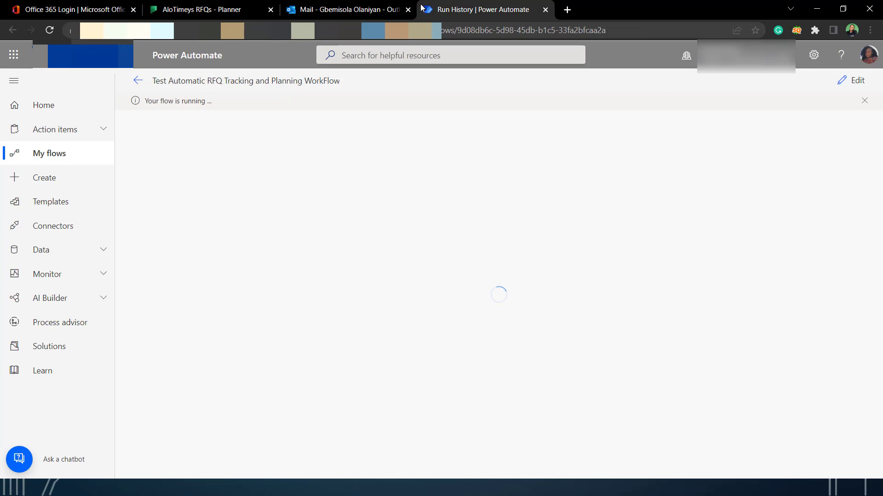
{"action": "left_click", "coordinate": [340, 7]}
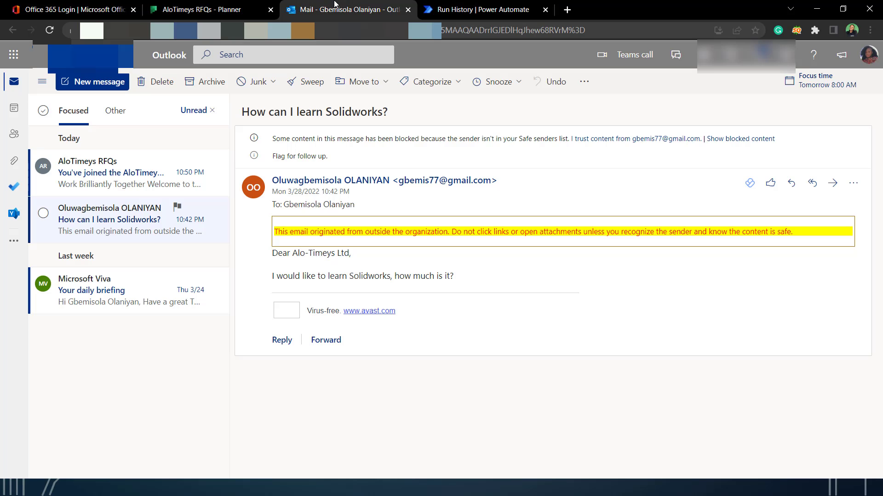
{"action": "left_click", "coordinate": [175, 211]}
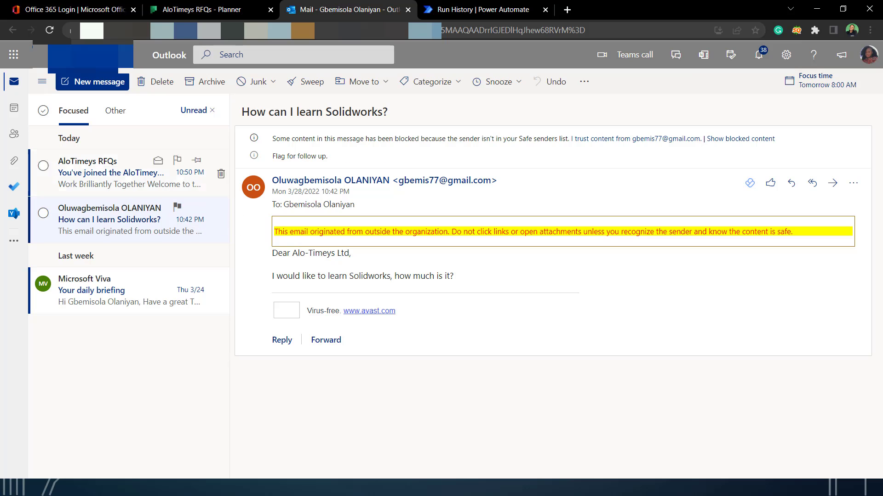
{"action": "left_click", "coordinate": [173, 4]}
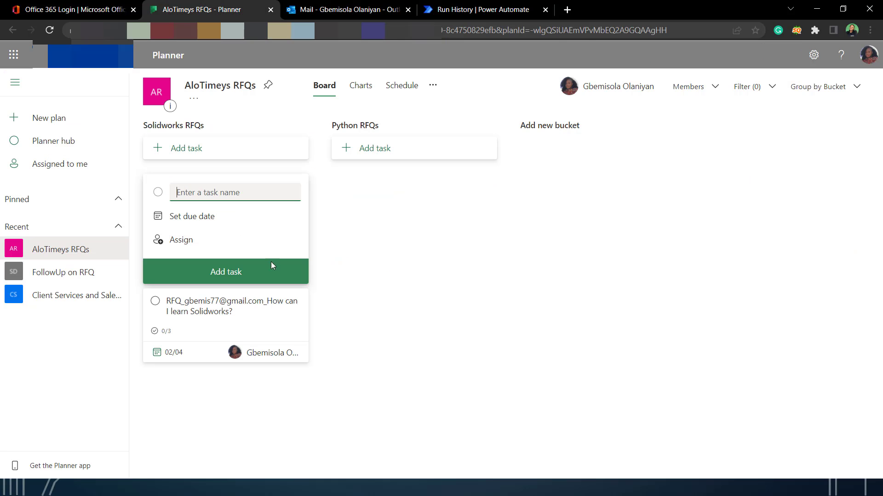
- Open the Solidworks task and tick Acknowledge Email Receipt, Prepare Quotation and Send Quotation to client
{"action": "left_click", "coordinate": [445, 279]}
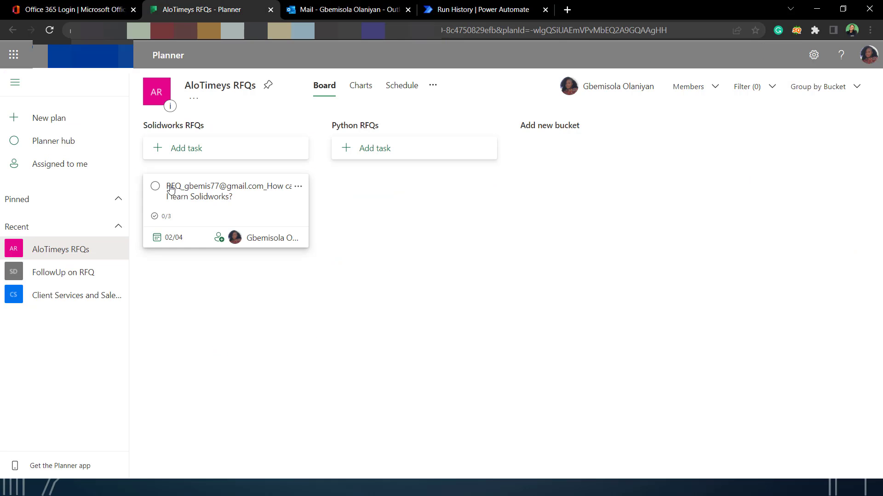
{"action": "left_click", "coordinate": [210, 208]}
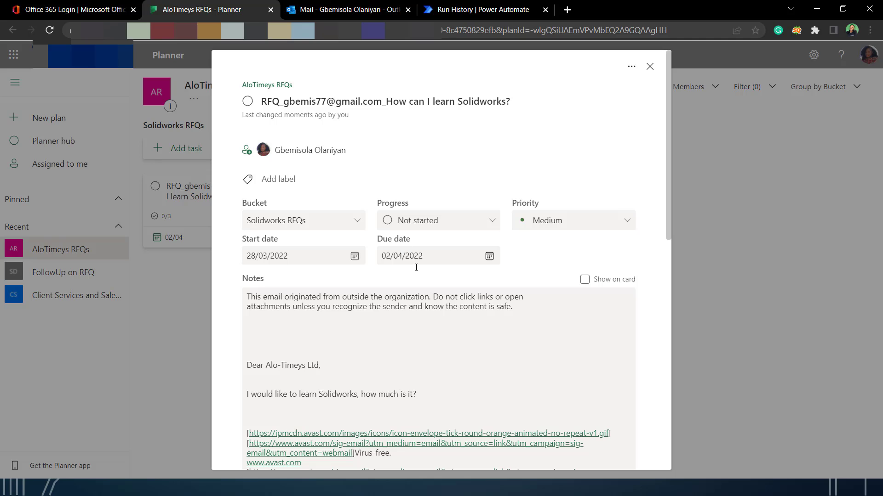
{"action": "scroll", "coordinate": [416, 268], "scroll_direction": "down", "scroll_amount": 5}
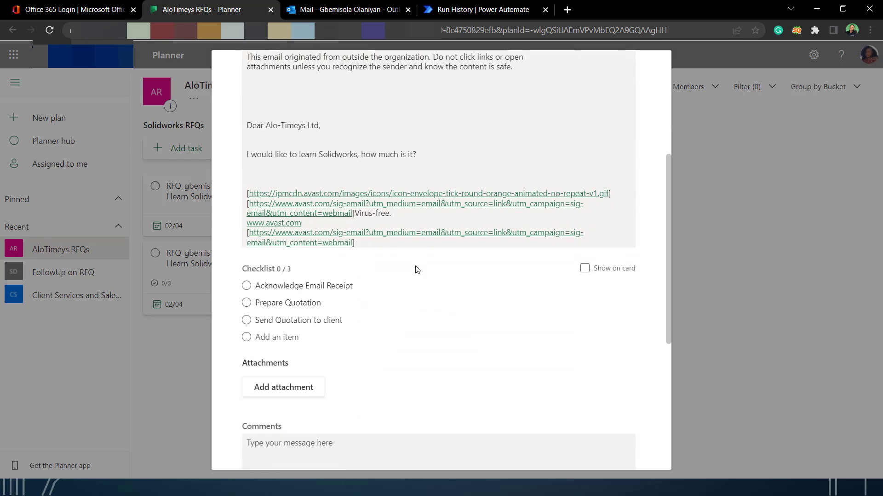
{"action": "scroll", "coordinate": [415, 269], "scroll_direction": "down", "scroll_amount": 2}
{"action": "scroll", "coordinate": [413, 270], "scroll_direction": "up", "scroll_amount": 2}
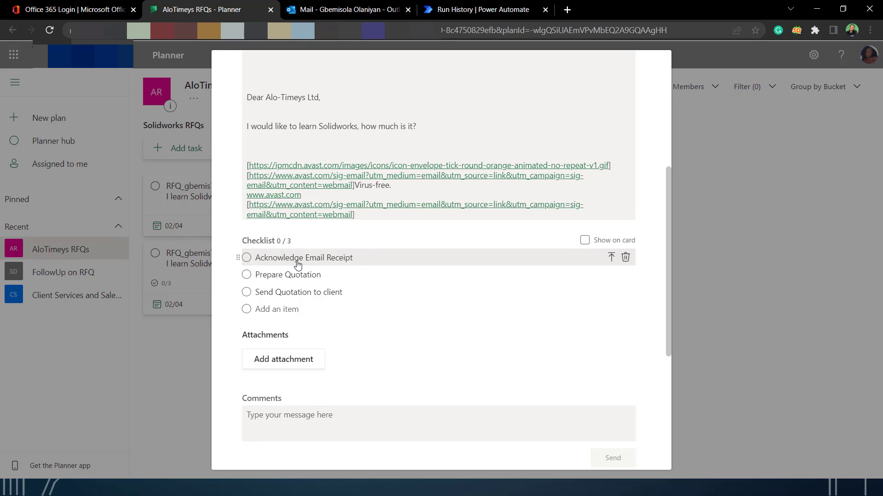
{"action": "left_click", "coordinate": [246, 258]}
{"action": "left_click", "coordinate": [247, 275]}
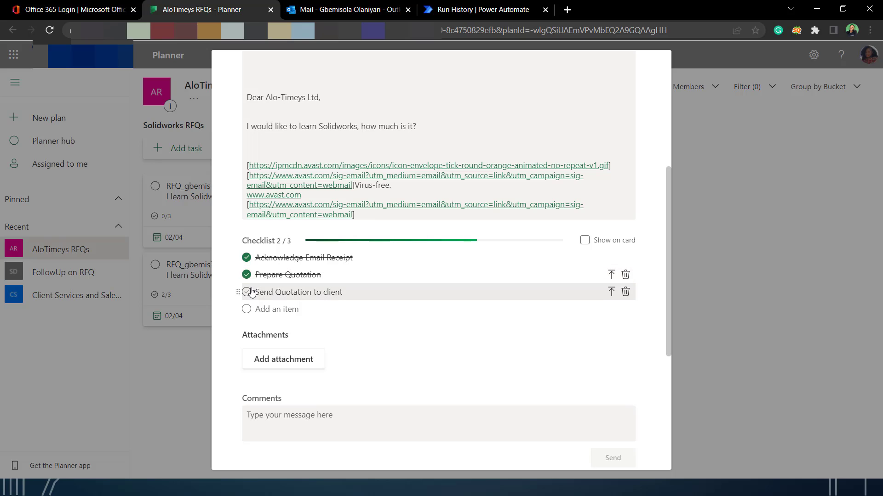
{"action": "left_click", "coordinate": [247, 293]}
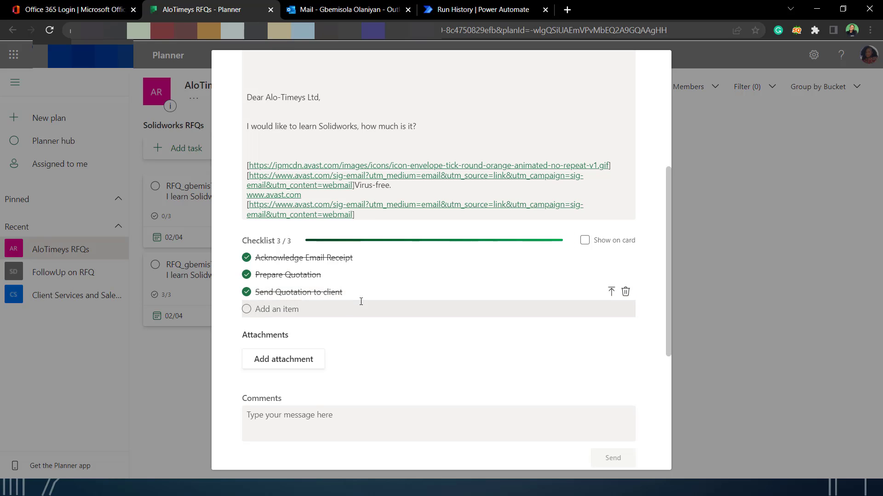
{"action": "scroll", "coordinate": [455, 277], "scroll_direction": "down", "scroll_amount": 10}
{"action": "scroll", "coordinate": [455, 277], "scroll_direction": "up", "scroll_amount": 10}
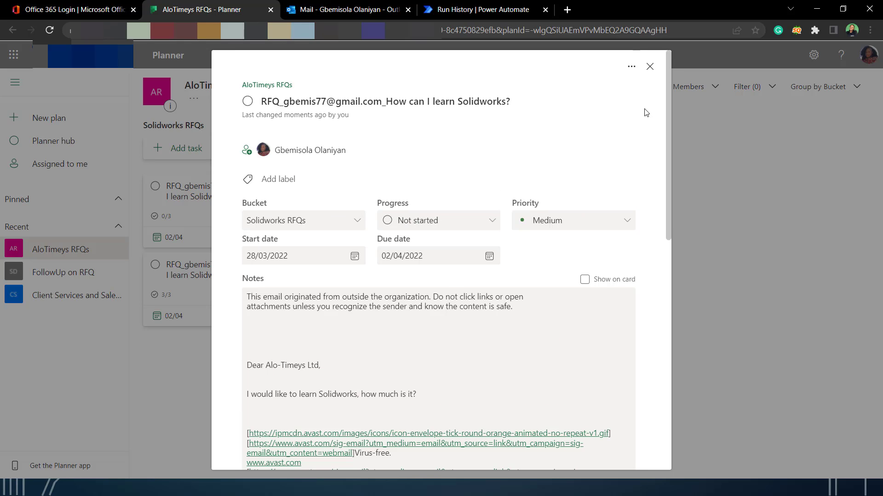
- Delete the duplicate Solidworks task whose checklist is still 0/3
{"action": "left_click", "coordinate": [649, 66]}
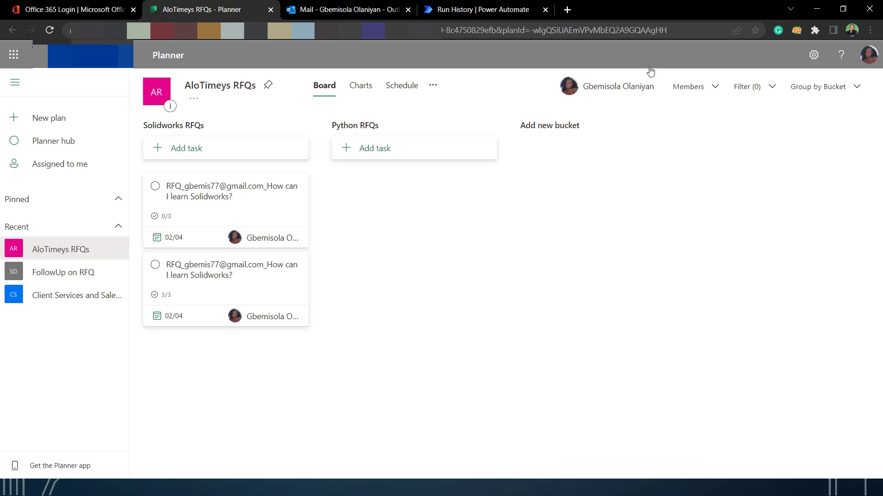
{"action": "left_click", "coordinate": [298, 265]}
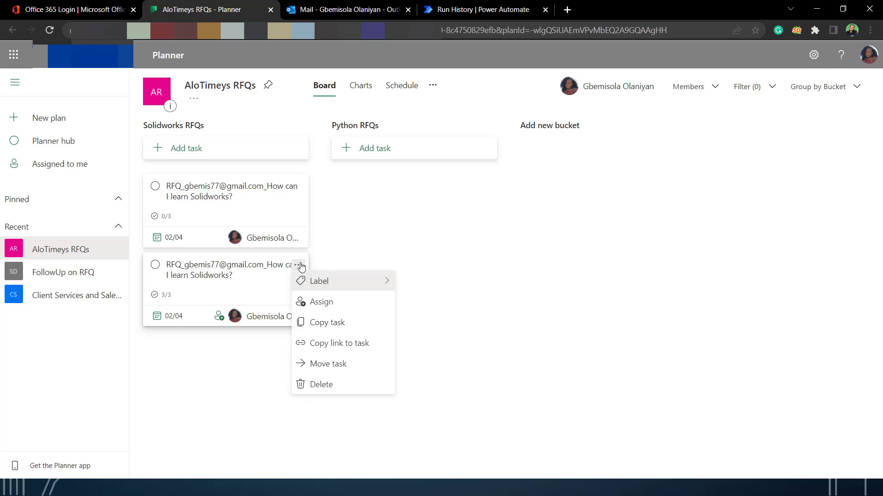
{"action": "left_click", "coordinate": [298, 186]}
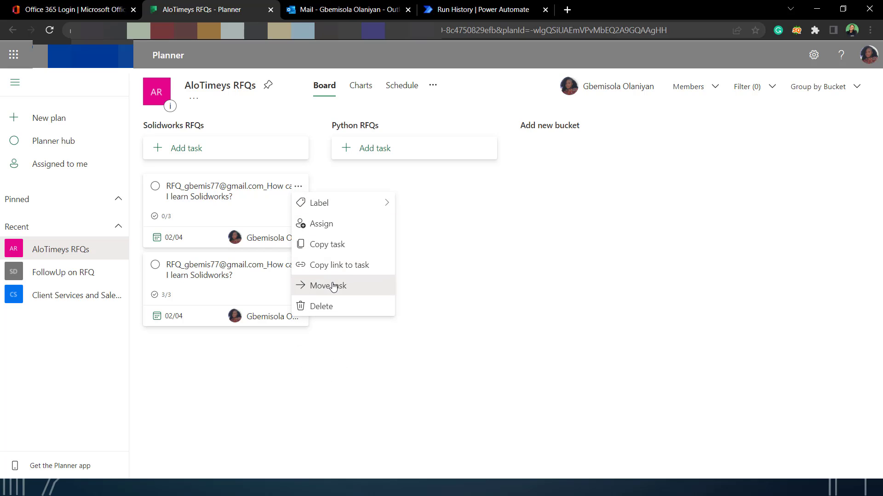
{"action": "left_click", "coordinate": [334, 307]}
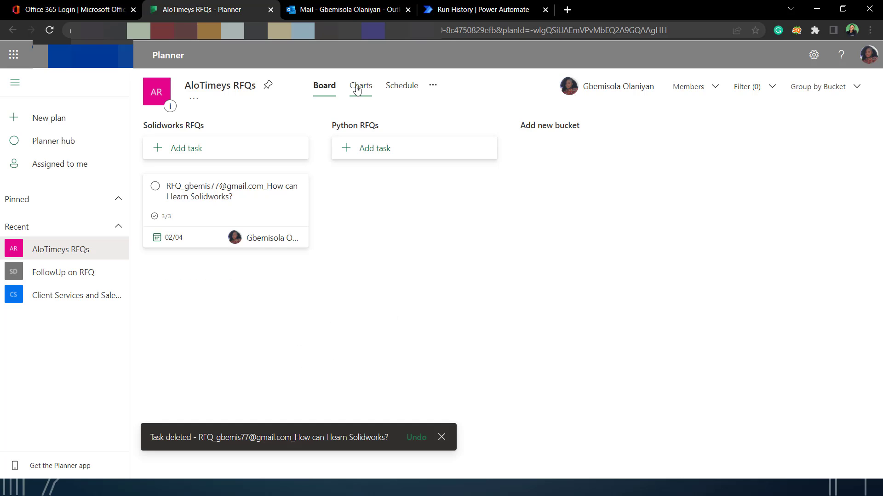
- Export the AloTimeys RFQs plan to an Excel workbook and open it
{"action": "left_click", "coordinate": [419, 87]}
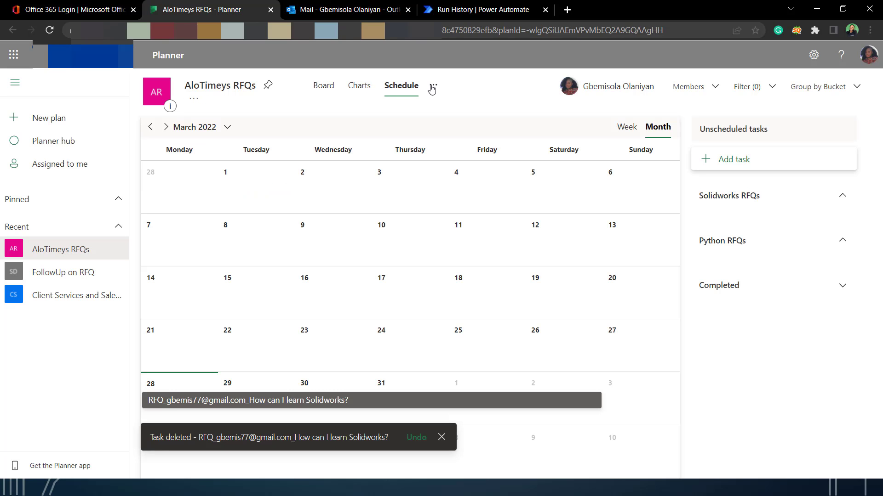
{"action": "left_click", "coordinate": [334, 88]}
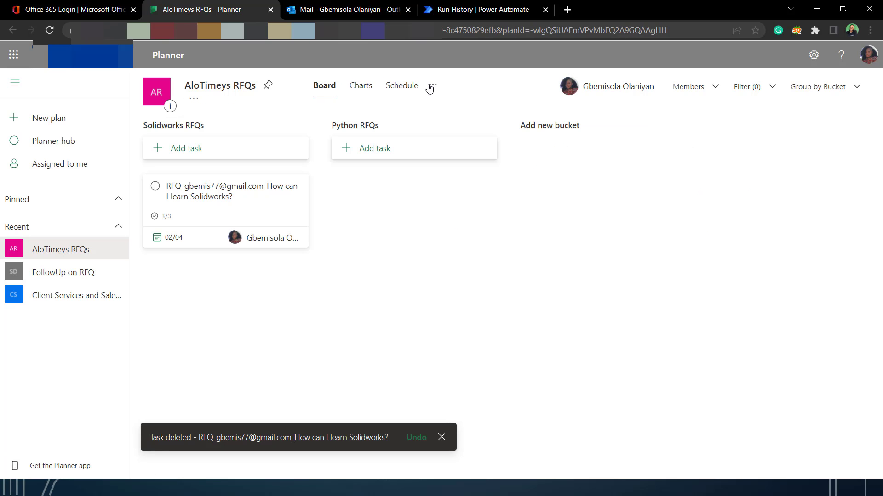
{"action": "left_click", "coordinate": [432, 86]}
{"action": "left_click", "coordinate": [456, 270]}
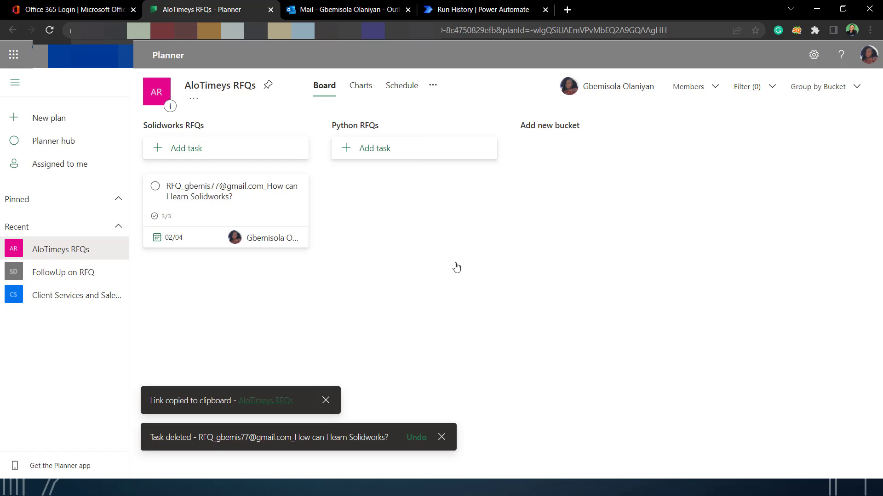
{"action": "left_click", "coordinate": [433, 86]}
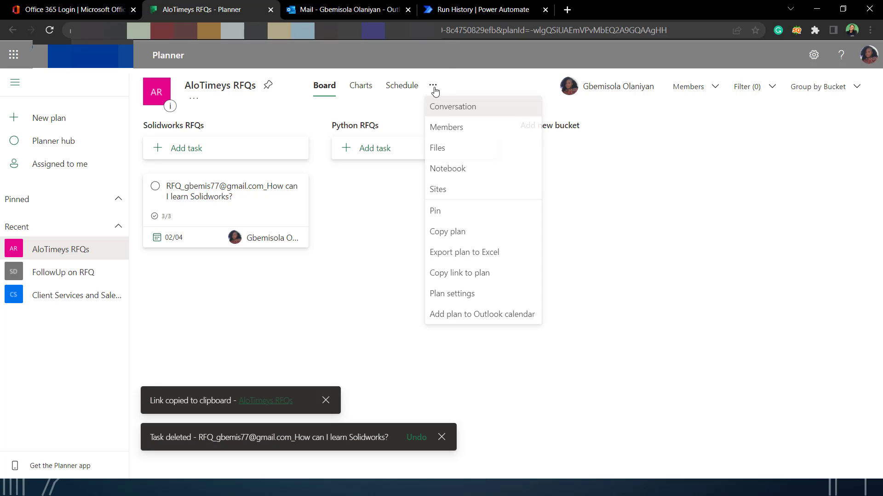
{"action": "left_click", "coordinate": [467, 267]}
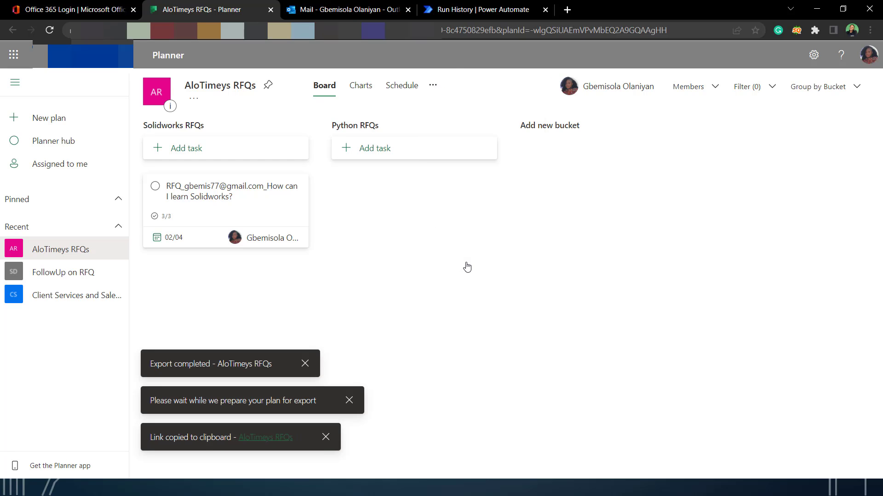
{"action": "left_click", "coordinate": [63, 462]}
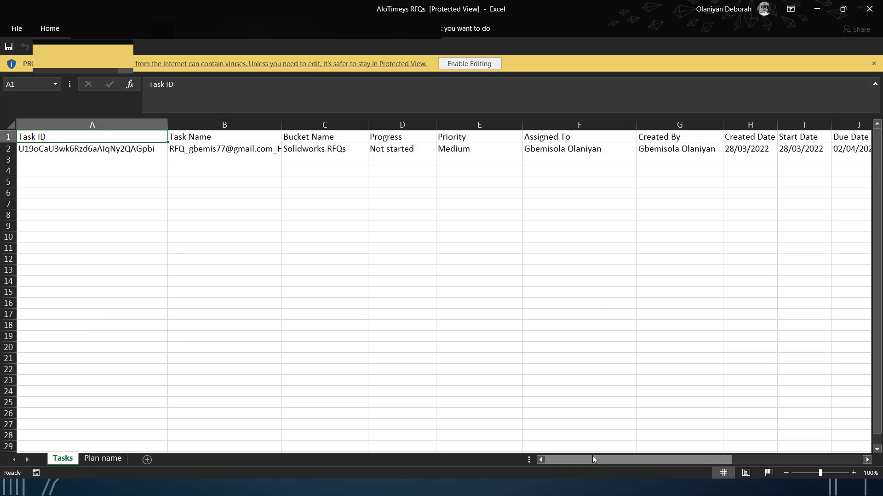
- Scroll across the Tasks sheet of AloTimeys RFQs.xlsx, then close the workbook
{"action": "left_click_drag", "start_coordinate": [592, 456], "coordinate": [699, 452]}
{"action": "left_click", "coordinate": [869, 9]}
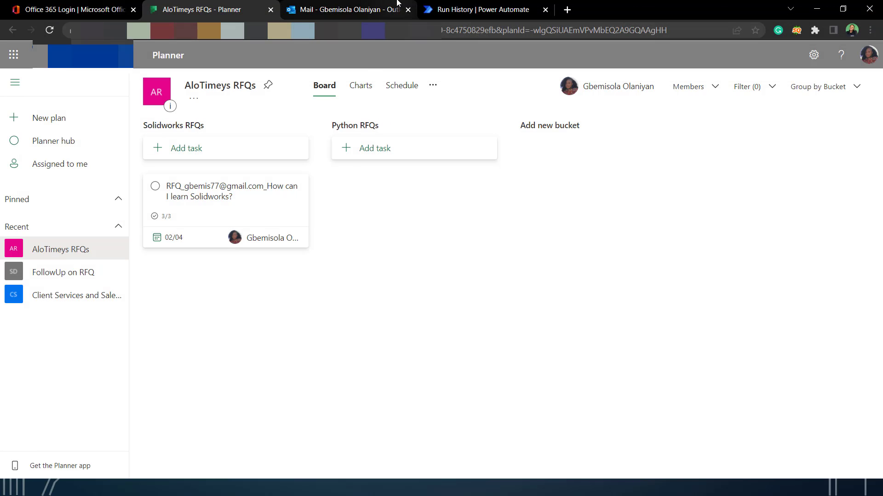
- Return to the PowerPoint slide show on the 'Let's Break It Down' slide
{"action": "key", "text": "super"}
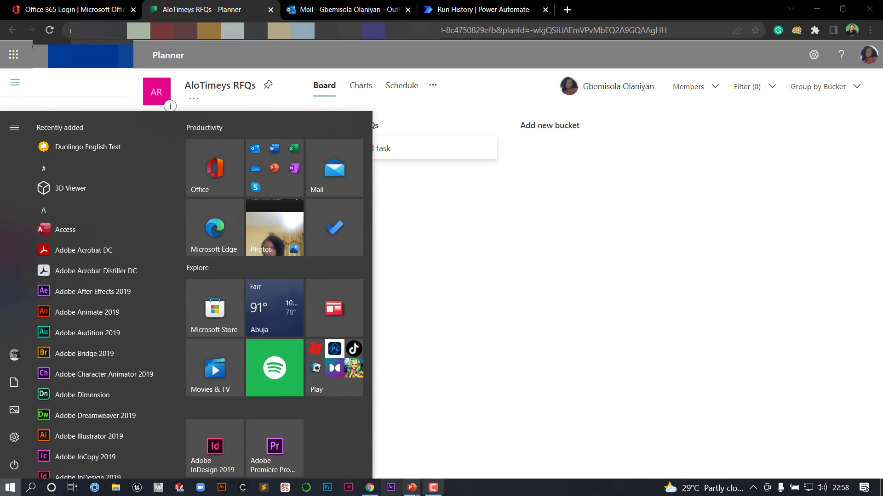
{"action": "mouse_move", "coordinate": [416, 492]}
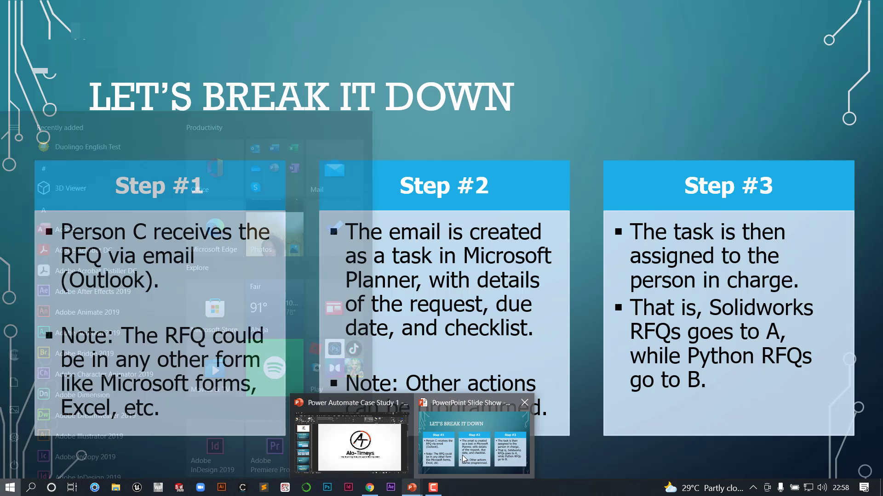